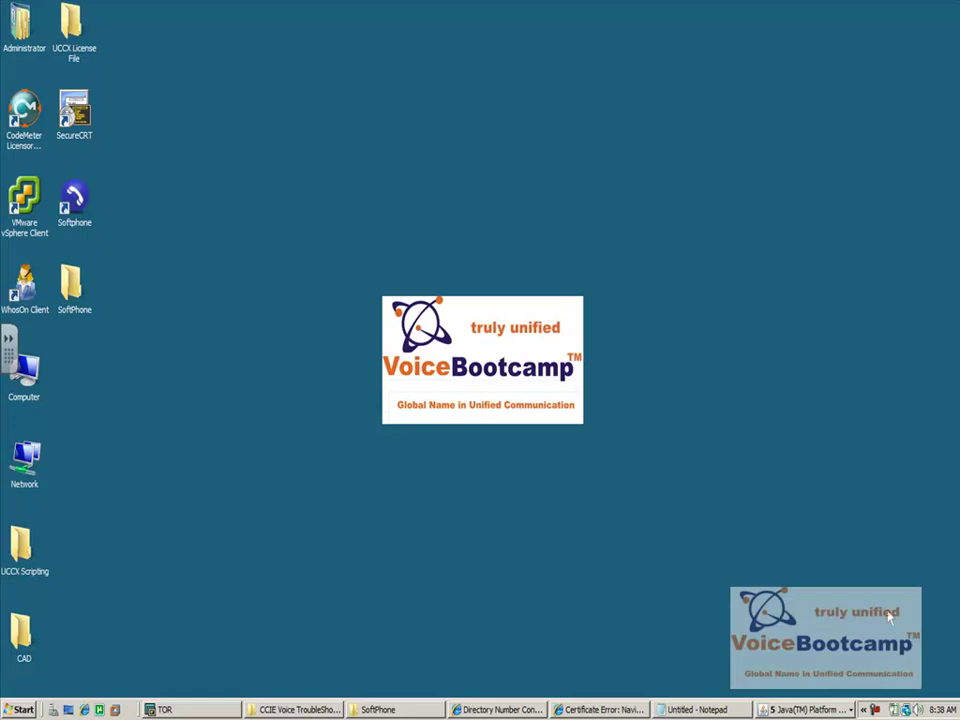
pyautogui.click(161, 710)
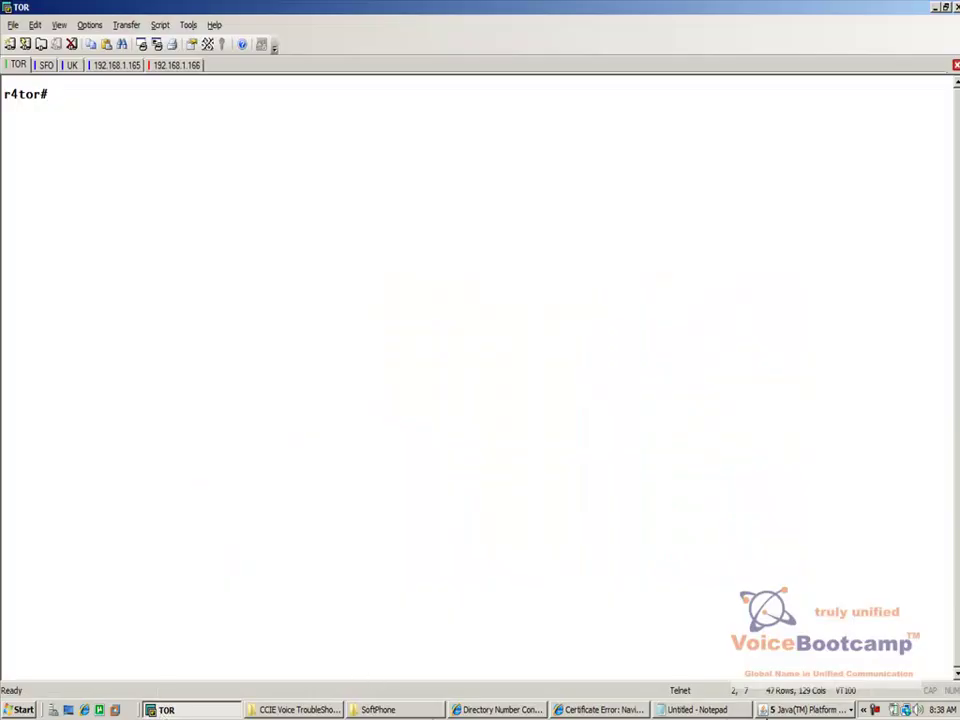
pyautogui.click(805, 709)
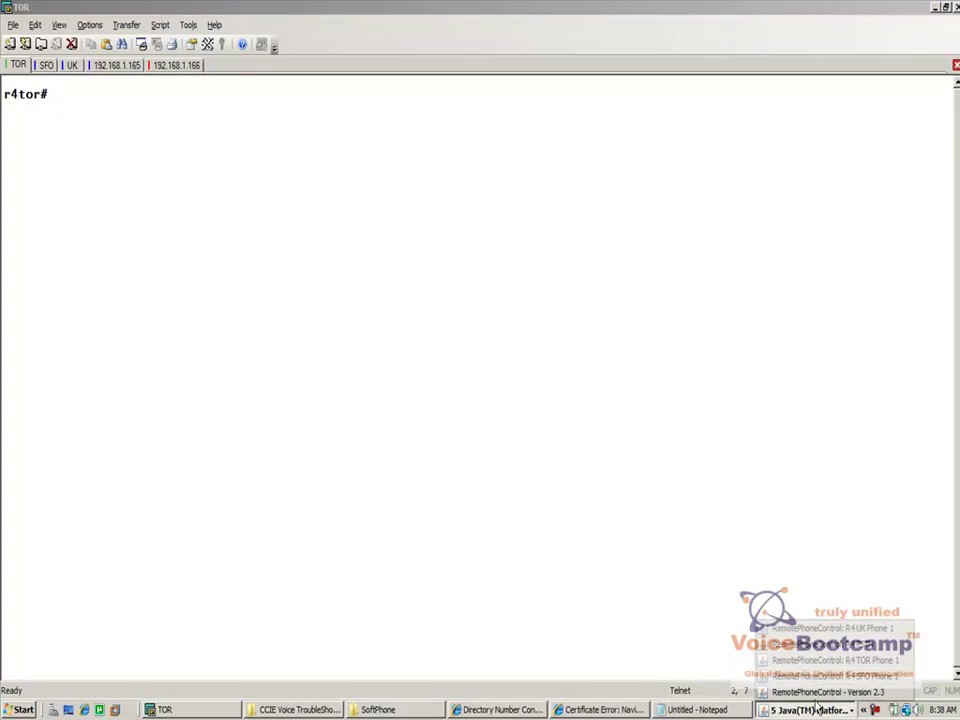
pyautogui.click(825, 644)
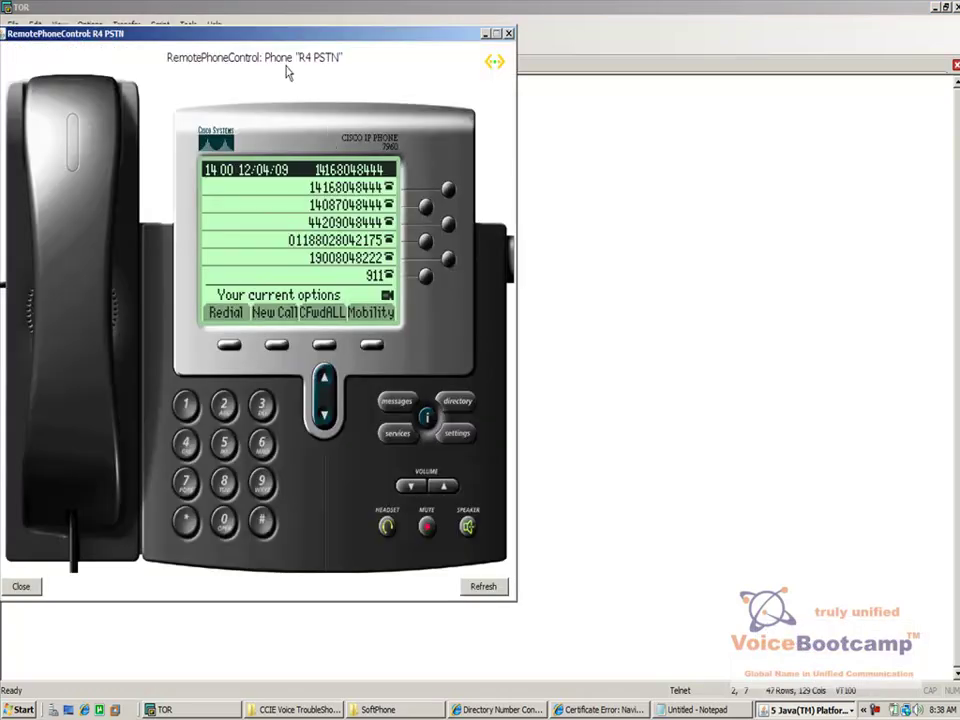
pyautogui.moveTo(274, 36); pyautogui.dragTo(679, 65)
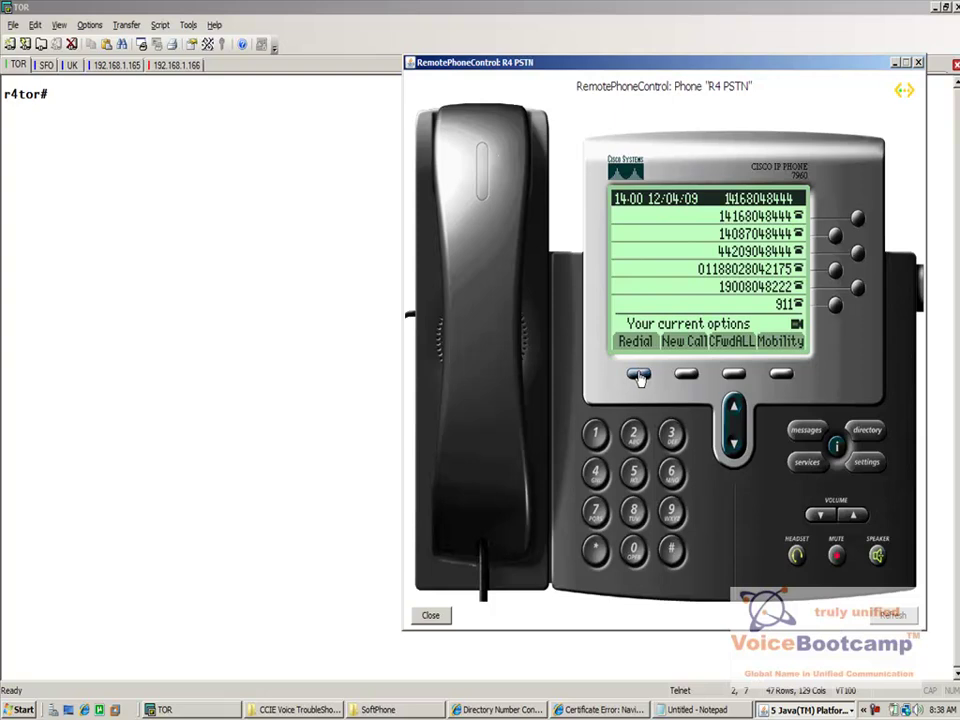
pyautogui.click(640, 378)
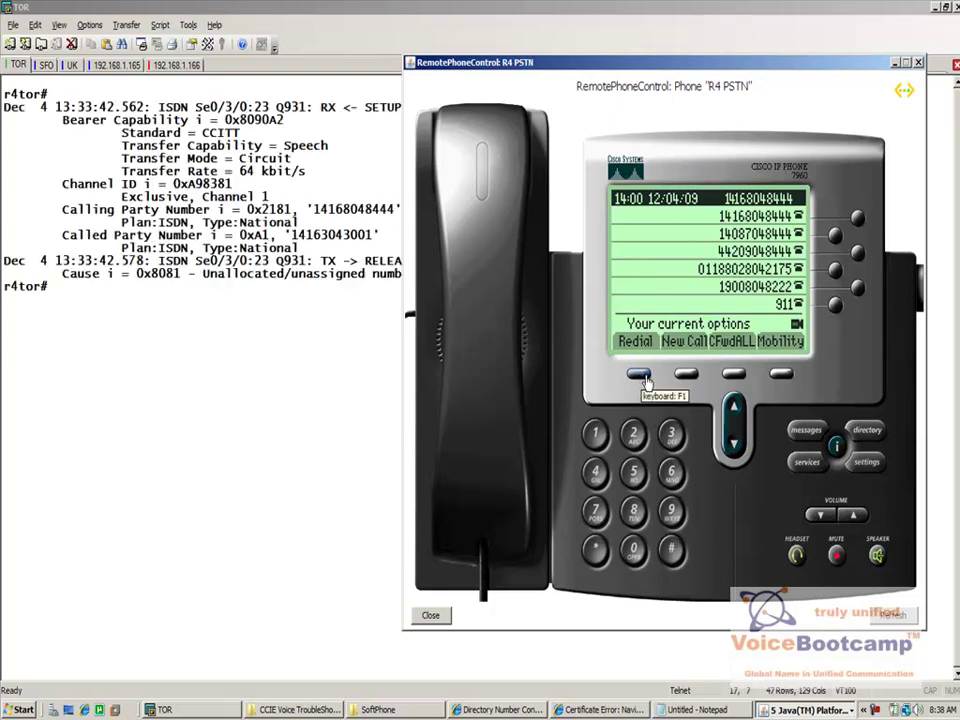
pyautogui.click(686, 376)
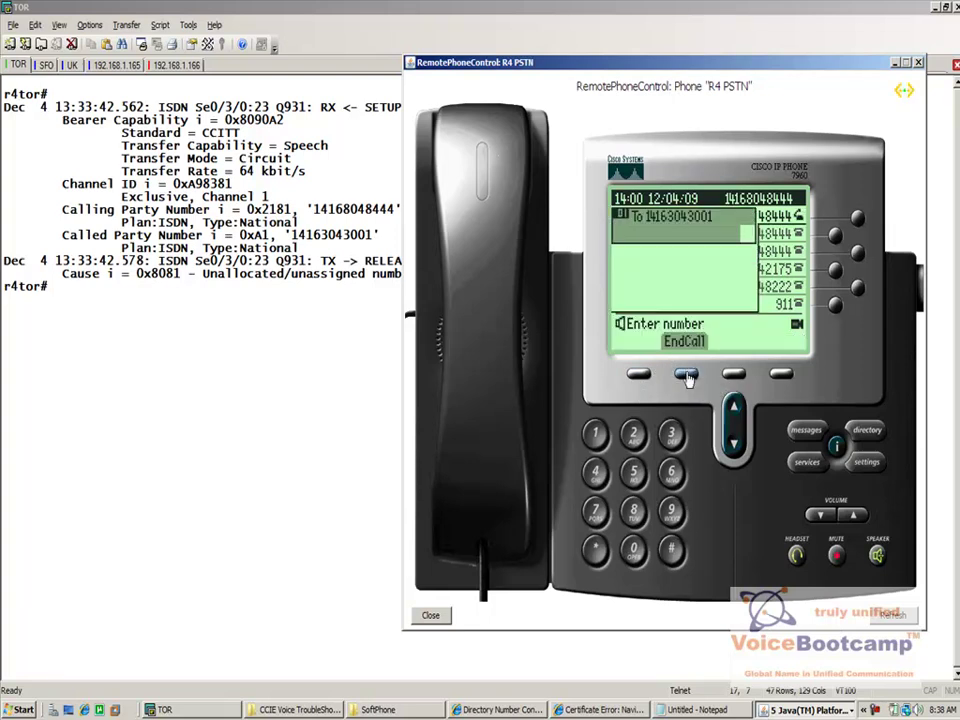
pyautogui.click(358, 386)
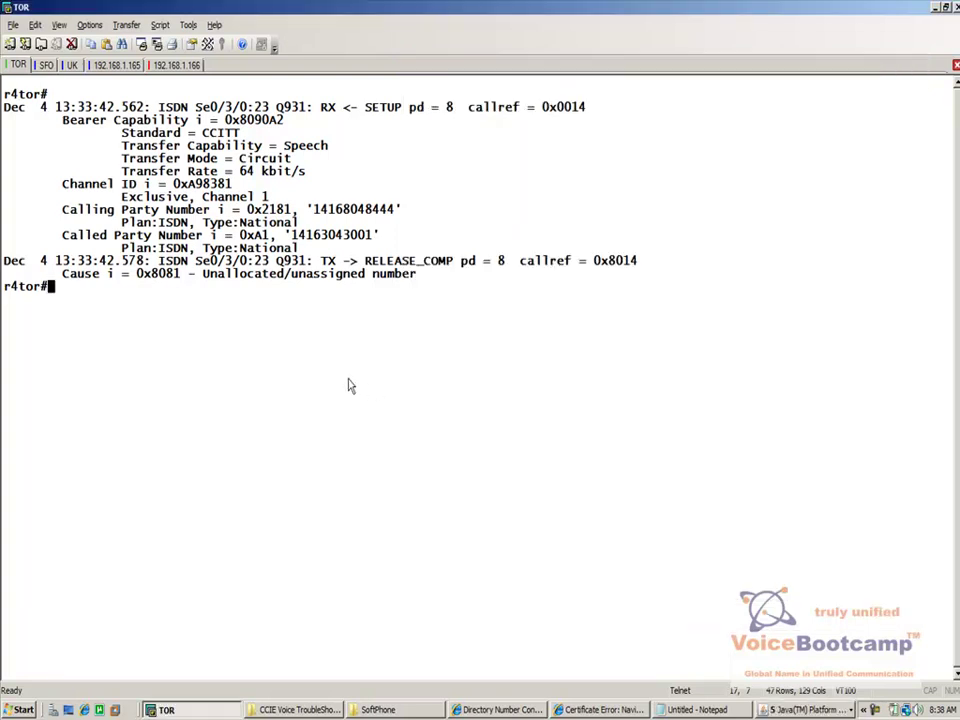
pyautogui.moveTo(197, 284)
pyautogui.mouseDown()
pyautogui.moveTo(424, 284)
pyautogui.moveTo(33, 257)
pyautogui.moveTo(6, 115)
pyautogui.mouseUp()
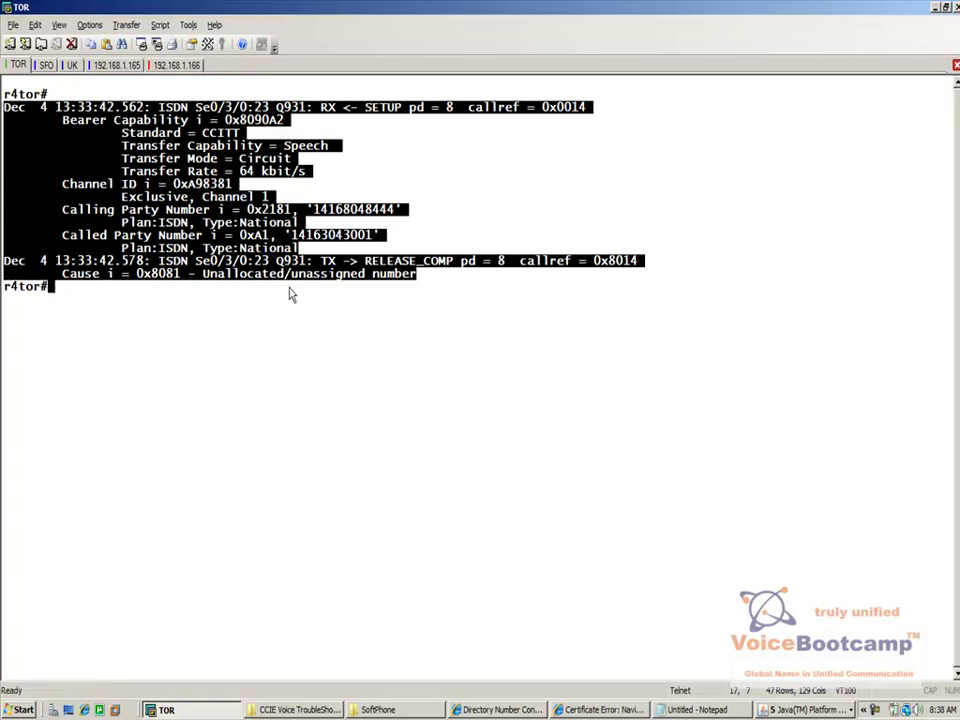
pyautogui.moveTo(437, 279); pyautogui.dragTo(64, 284)
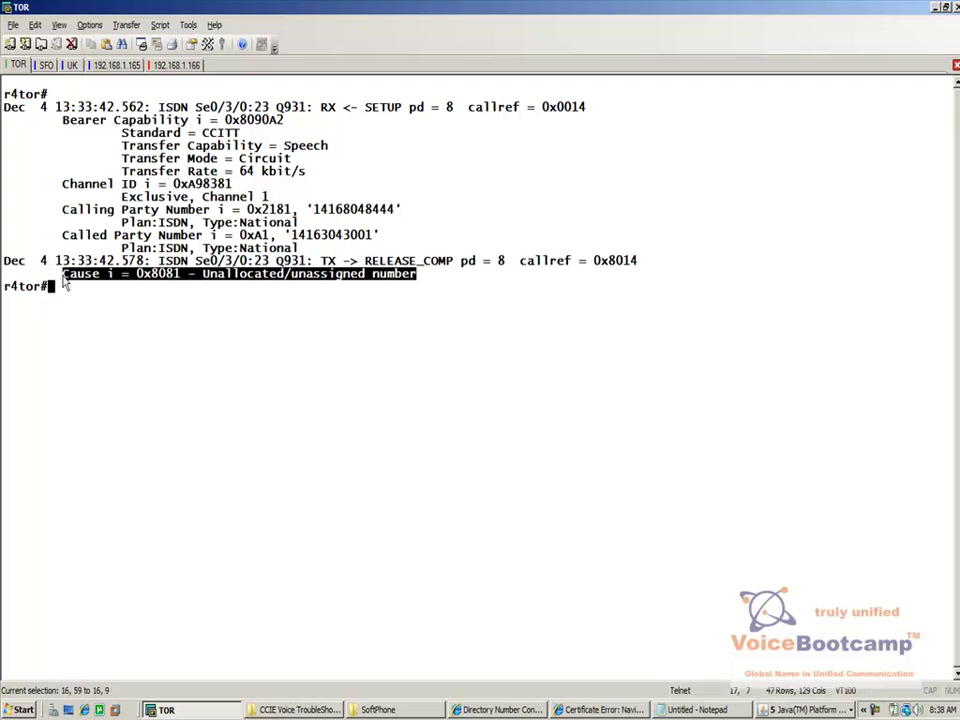
pyautogui.click(241, 463)
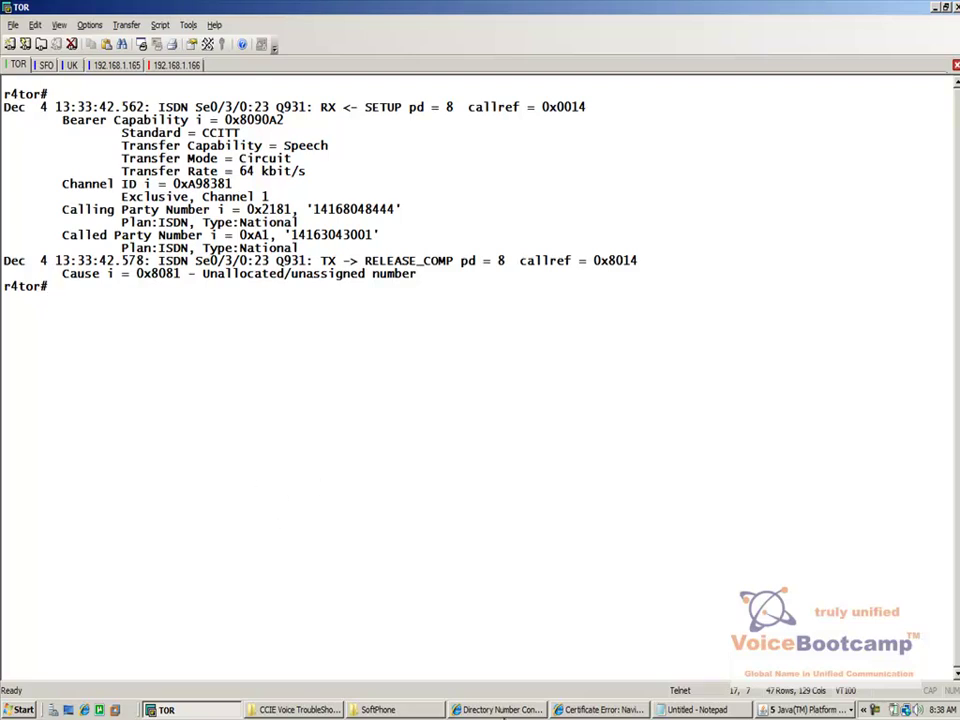
# - Find HQ Phone 1 (SEP001E7A241BAD) in the phone list and check its registration status
pyautogui.click(500, 710)
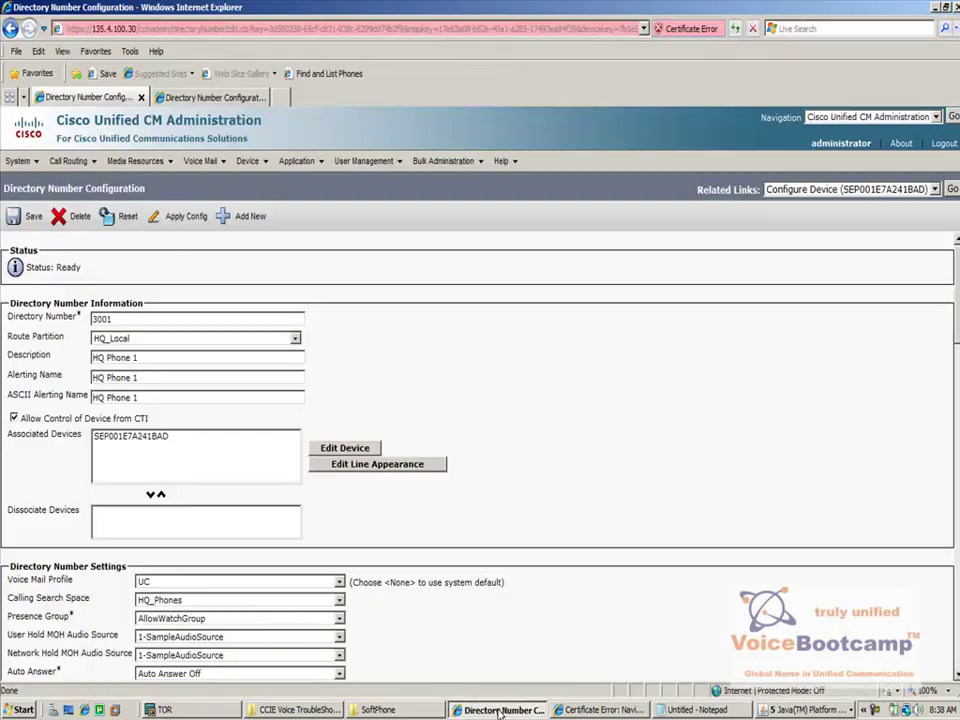
pyautogui.click(247, 161)
pyautogui.click(268, 244)
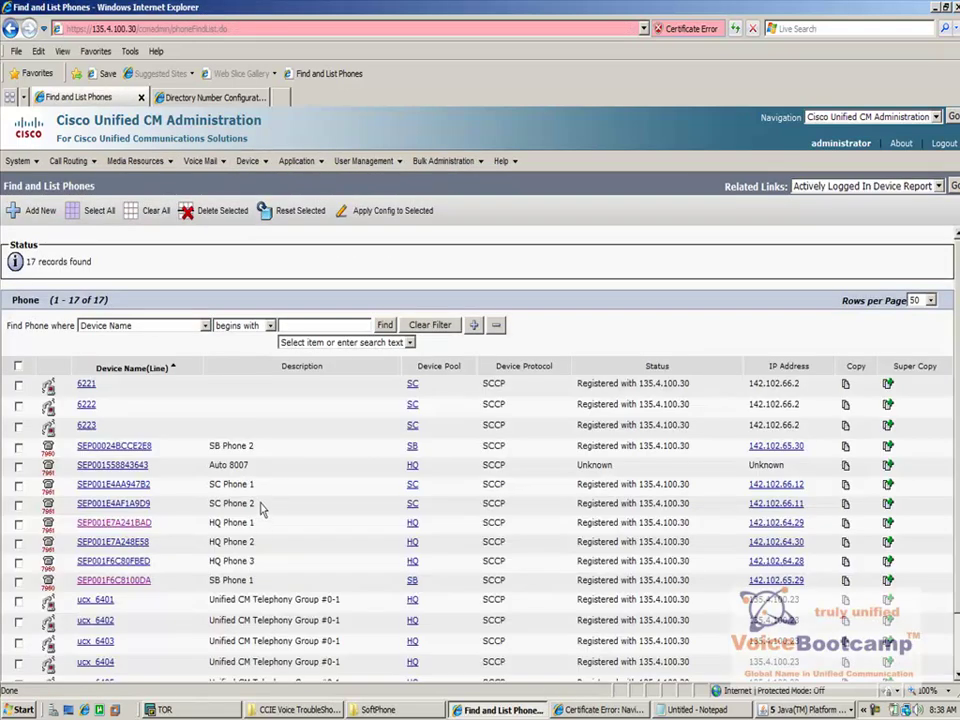
pyautogui.moveTo(256, 522); pyautogui.dragTo(206, 524)
pyautogui.moveTo(576, 530); pyautogui.dragTo(690, 526)
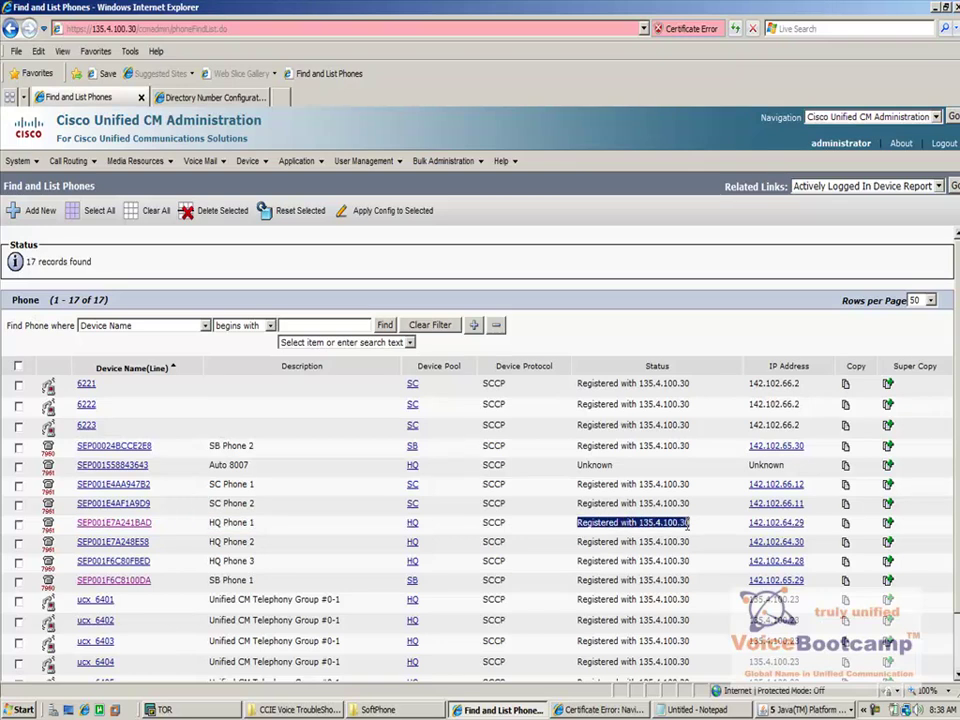
# - Open HQ Phone 1's configuration, confirm line 3001 is in HQ_Local, and list the gateways
pyautogui.click(139, 527)
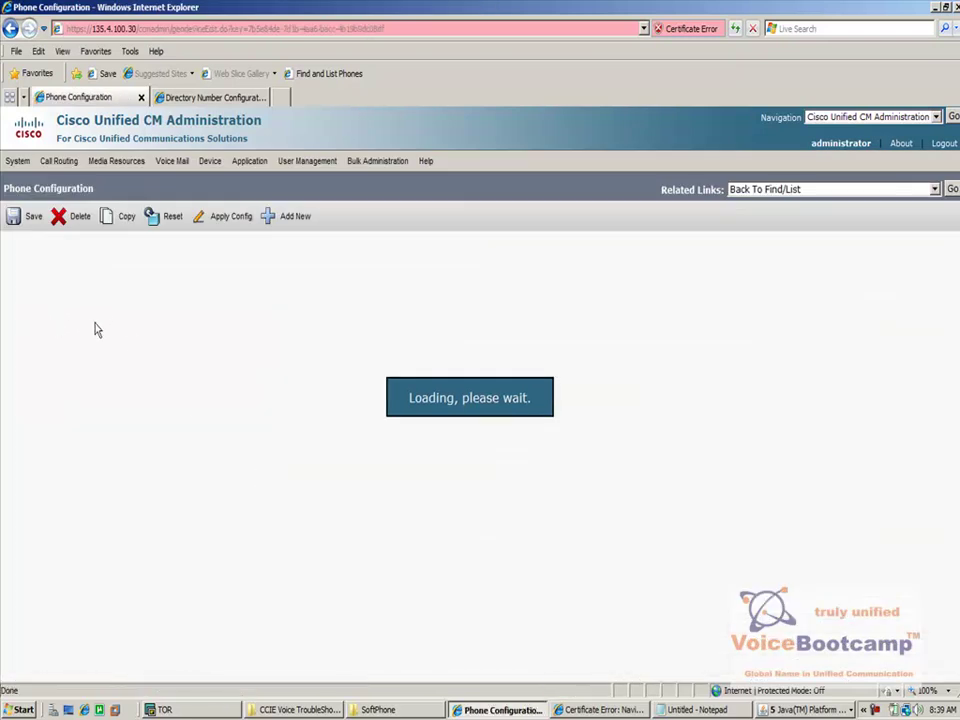
pyautogui.moveTo(157, 342); pyautogui.dragTo(120, 342)
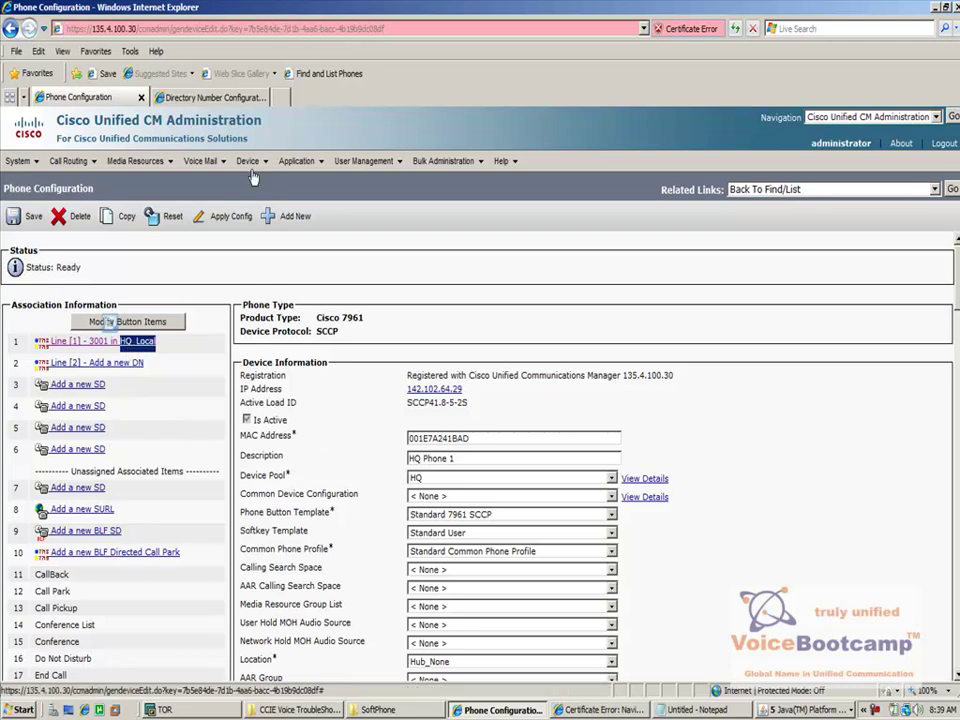
pyautogui.moveTo(248, 161)
pyautogui.click(285, 222)
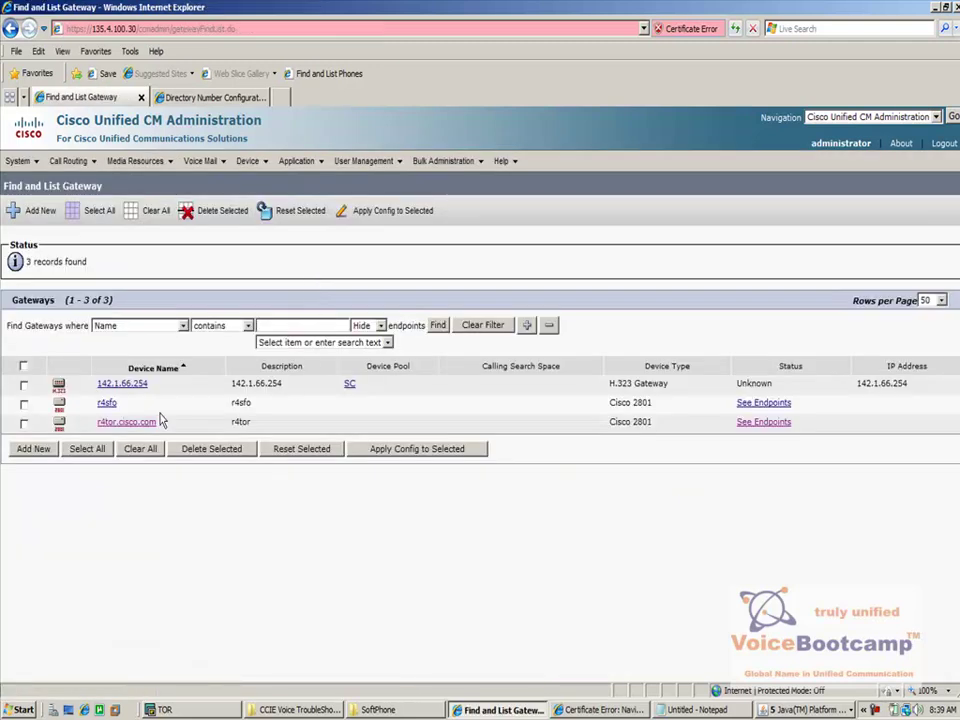
# - Open the r4tor gateway's S0/SU3/DS1-0 endpoint and locate its inbound calling search space, HQ_Phones
pyautogui.click(750, 423)
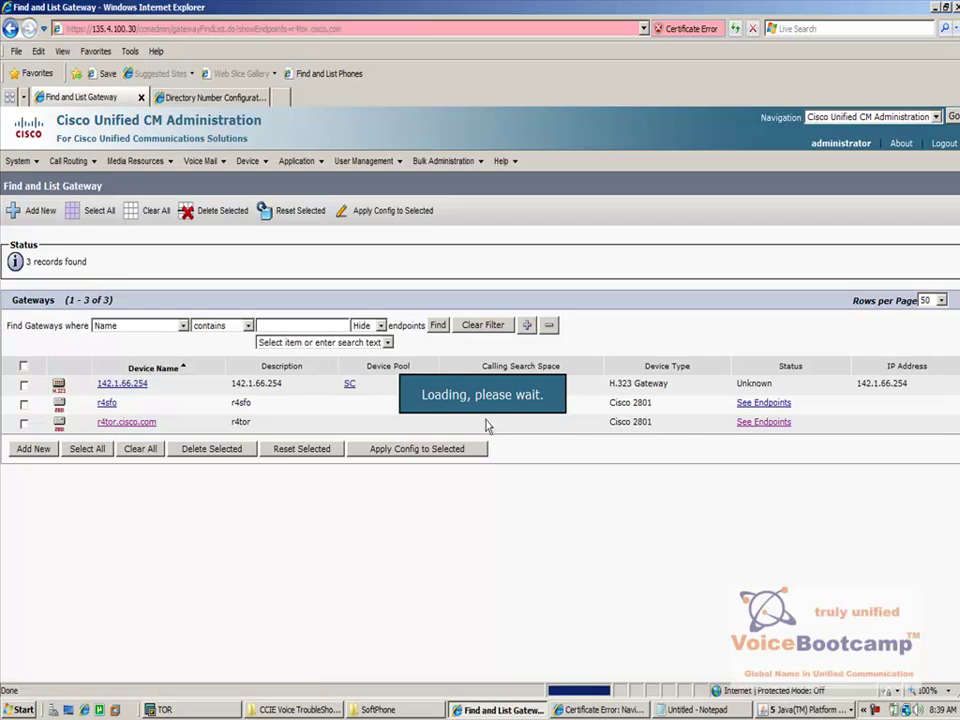
pyautogui.click(158, 384)
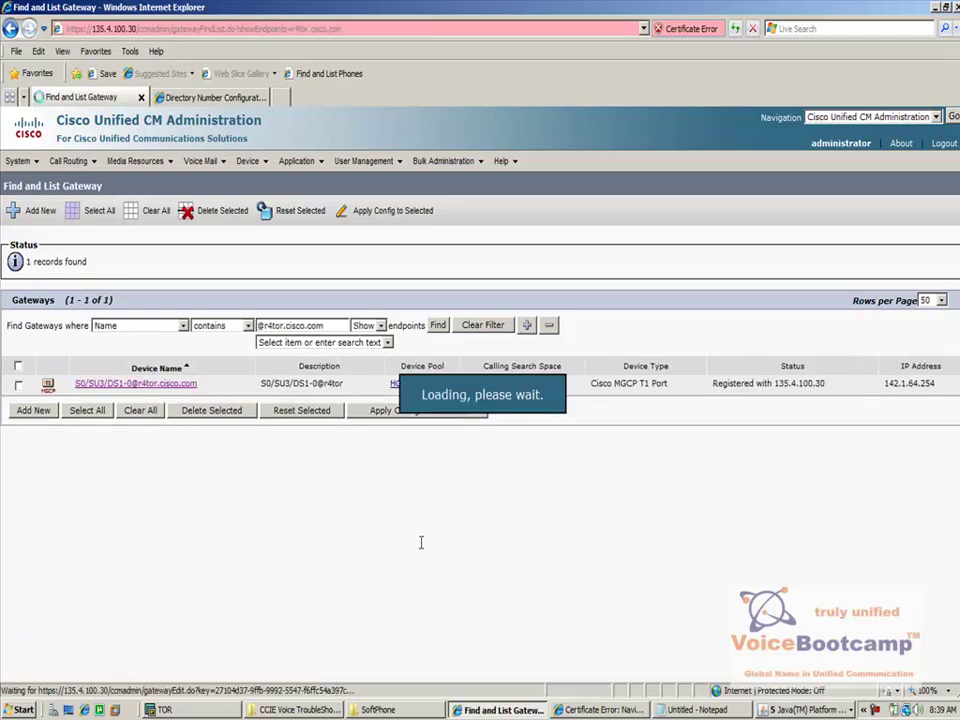
pyautogui.scroll(-5, 420, 542)
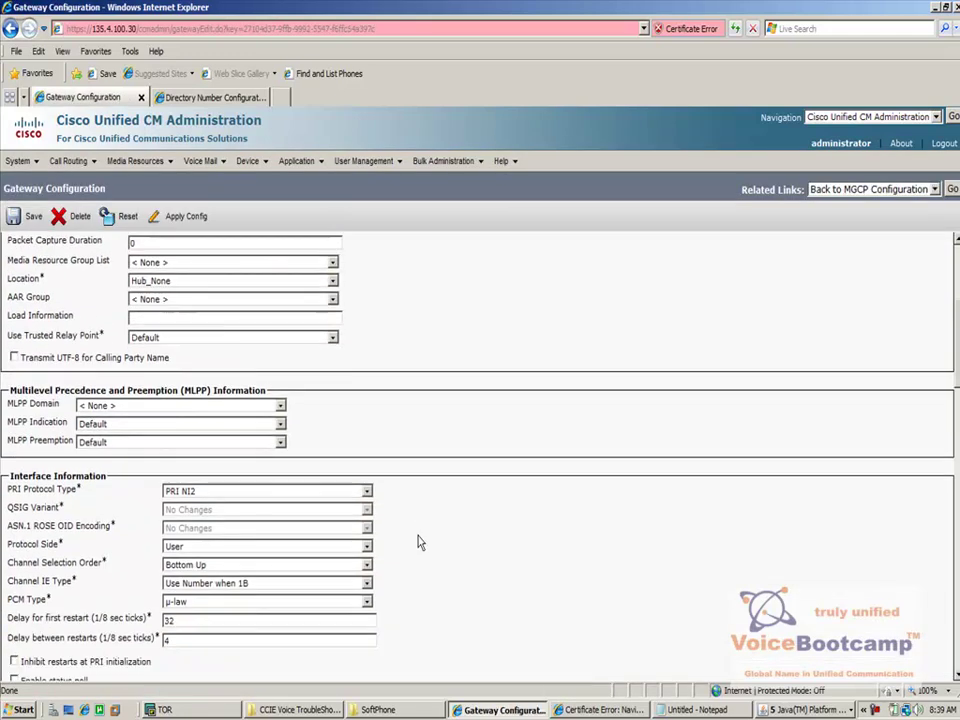
pyautogui.scroll(-5, 420, 542)
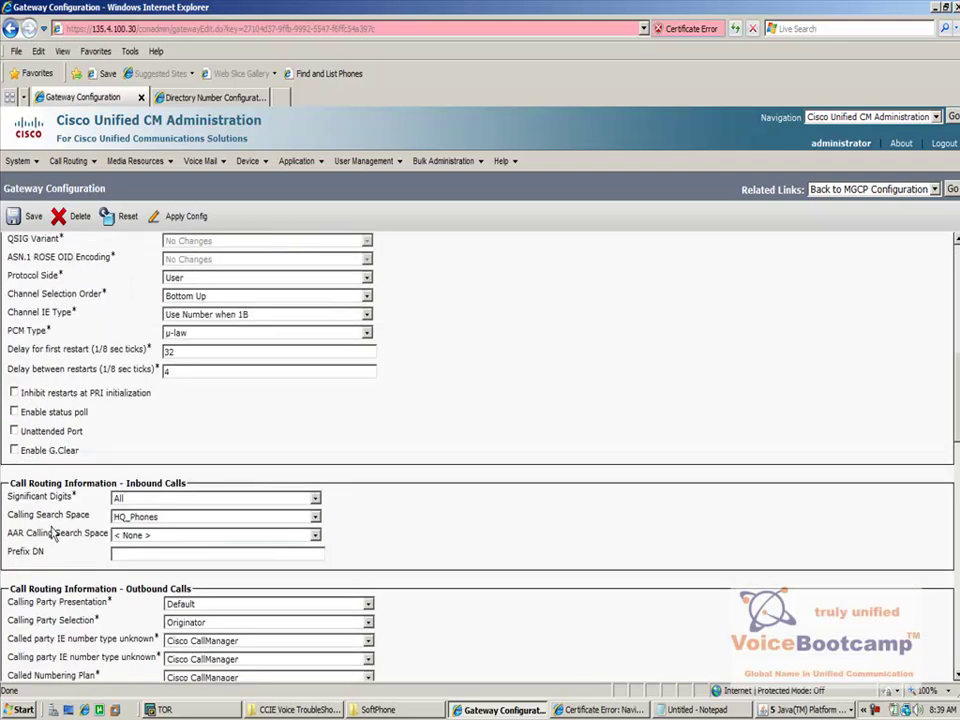
pyautogui.moveTo(90, 516); pyautogui.dragTo(15, 521)
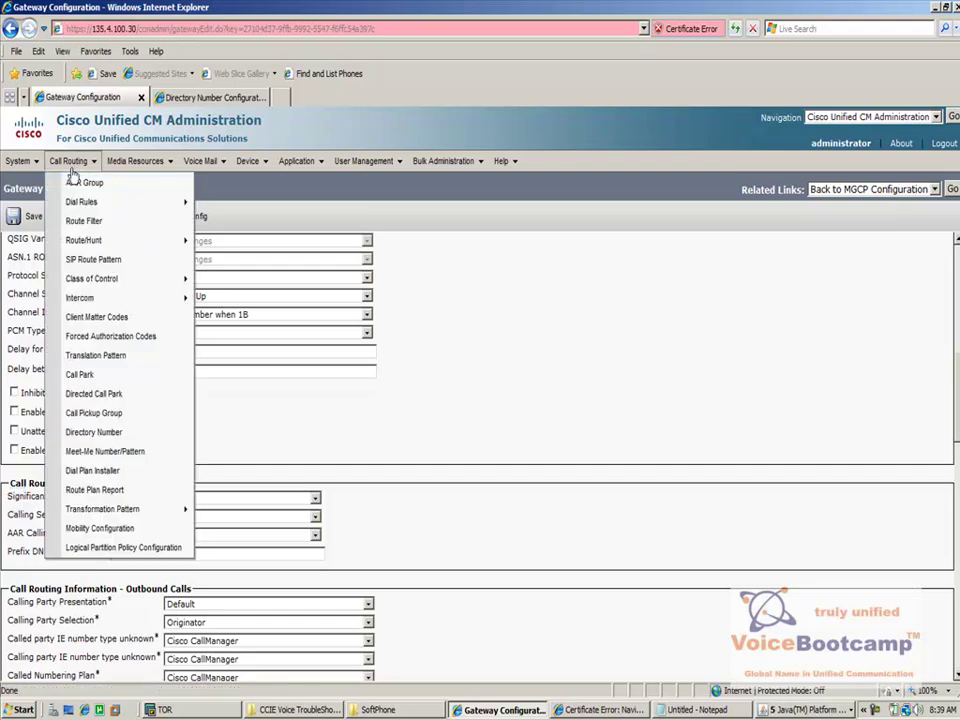
pyautogui.moveTo(92, 279)
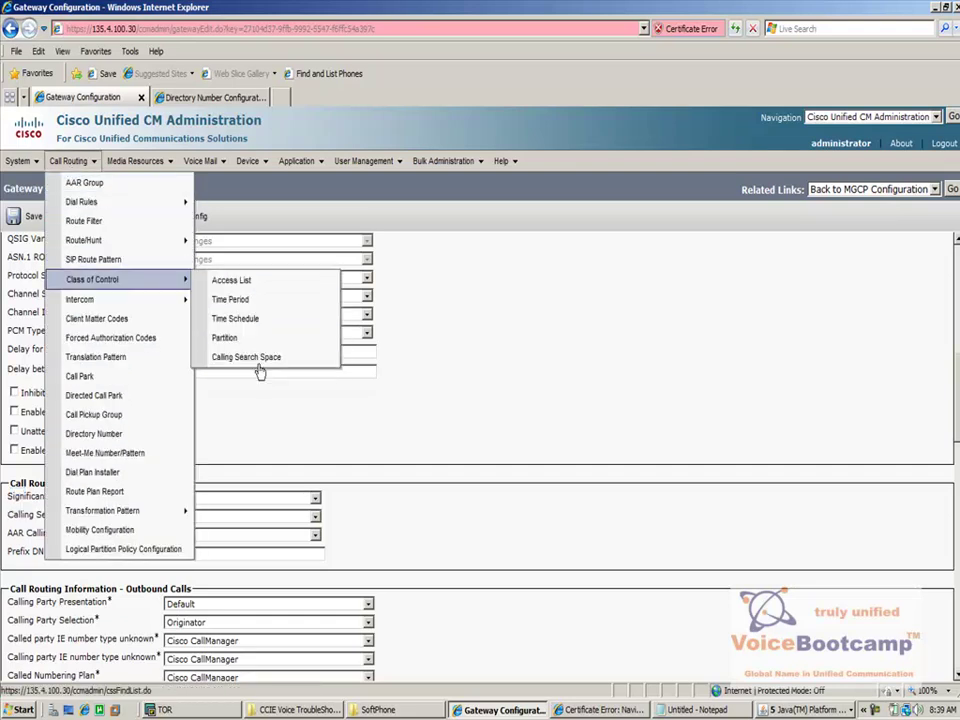
# - List all calling search spaces and confirm HQ_Phones includes the HQ_Local partition, then return to gateway search
pyautogui.click(256, 361)
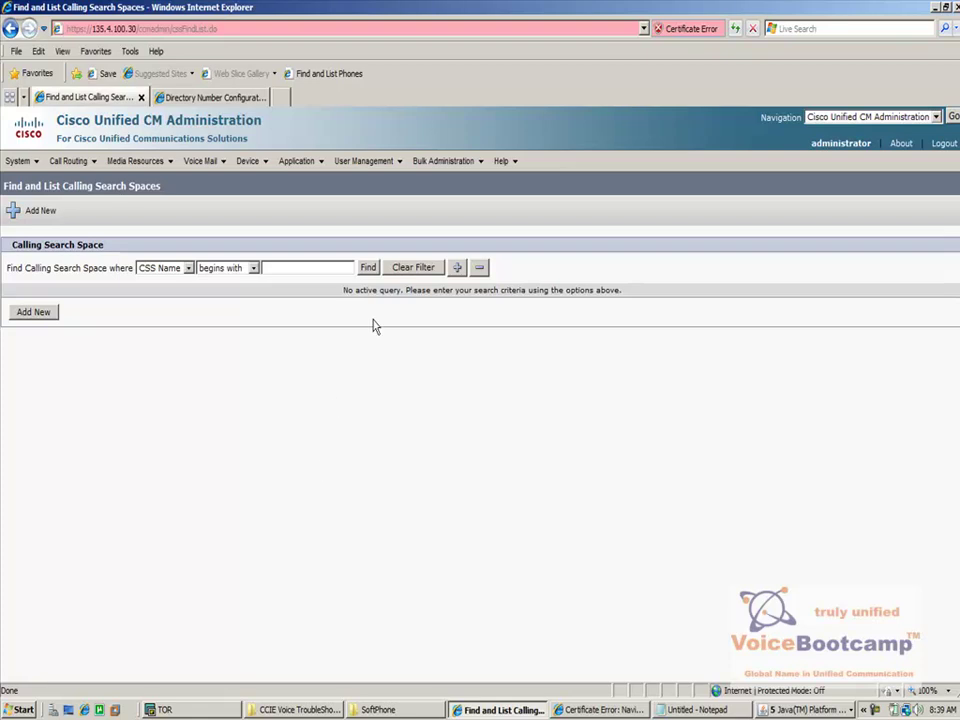
pyautogui.click(367, 267)
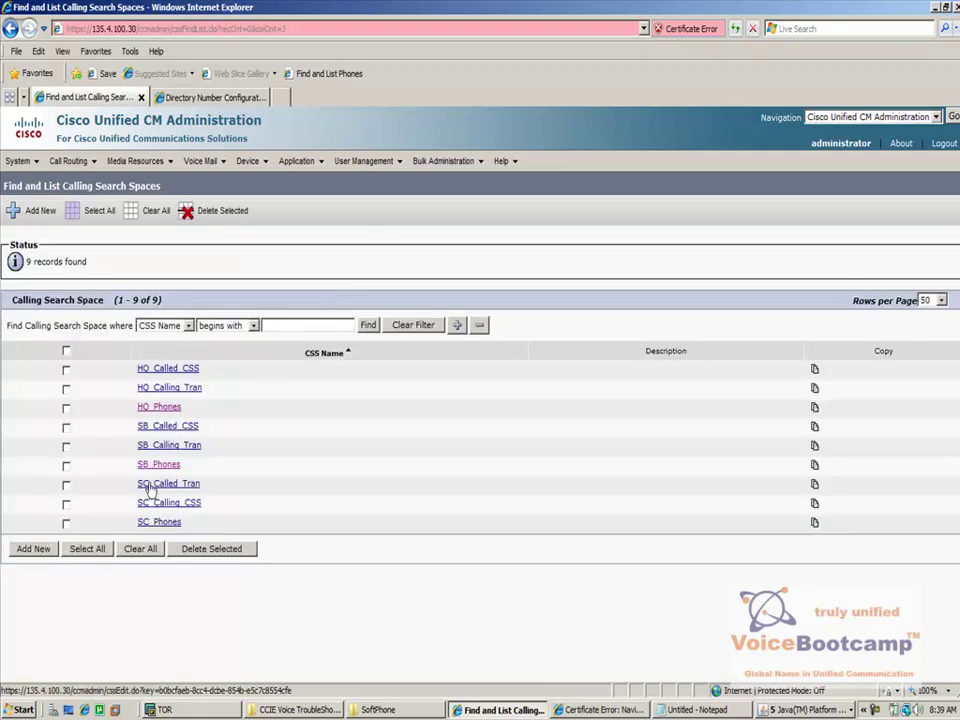
pyautogui.click(155, 406)
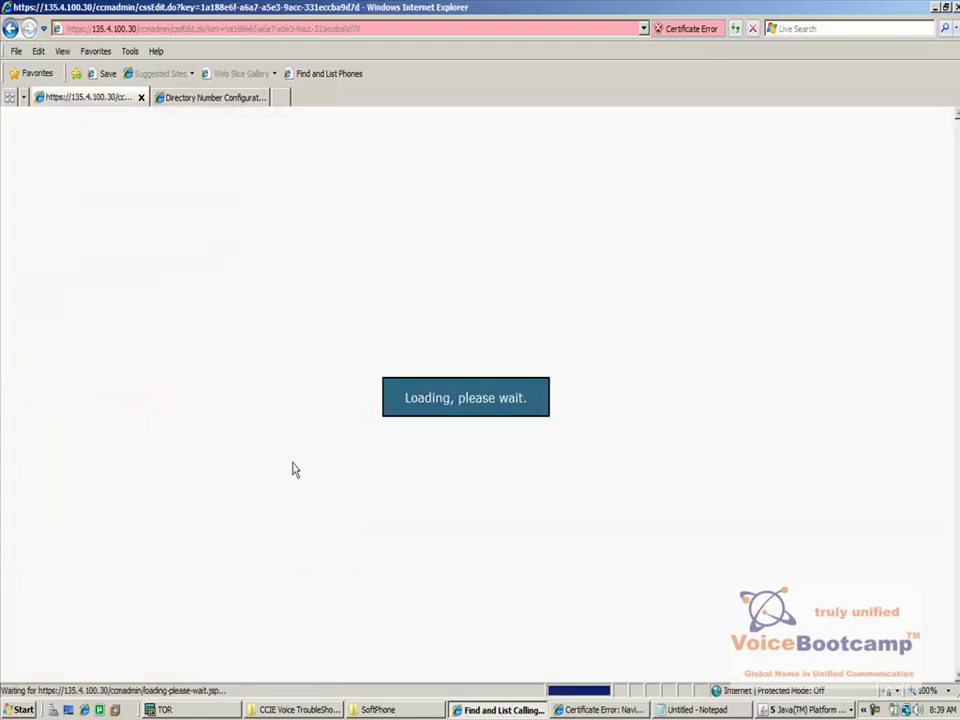
pyautogui.click(127, 489)
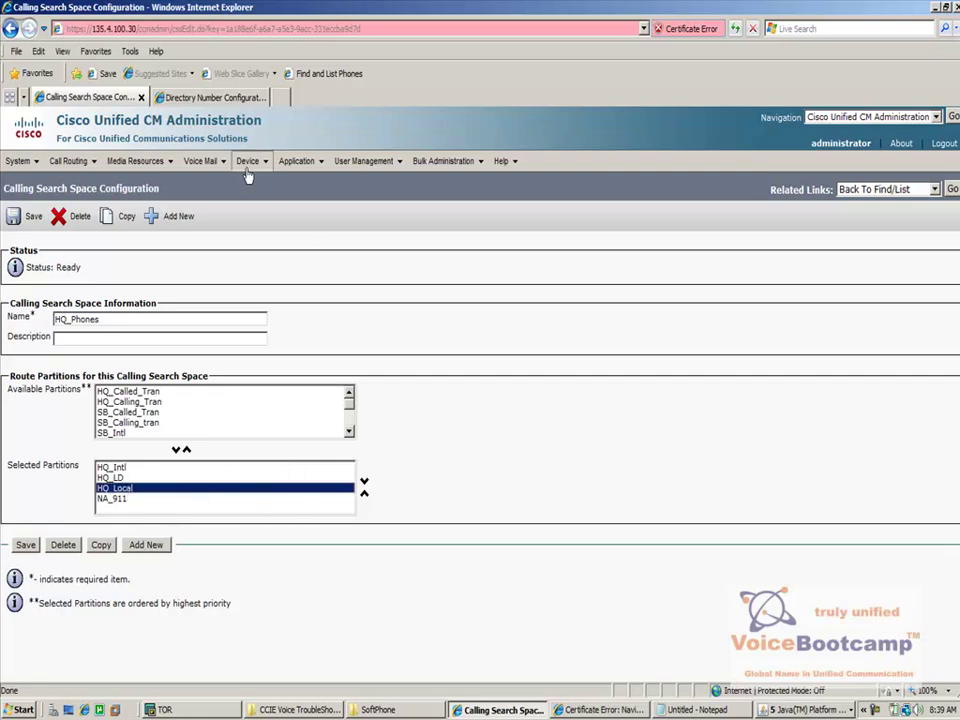
pyautogui.click(259, 224)
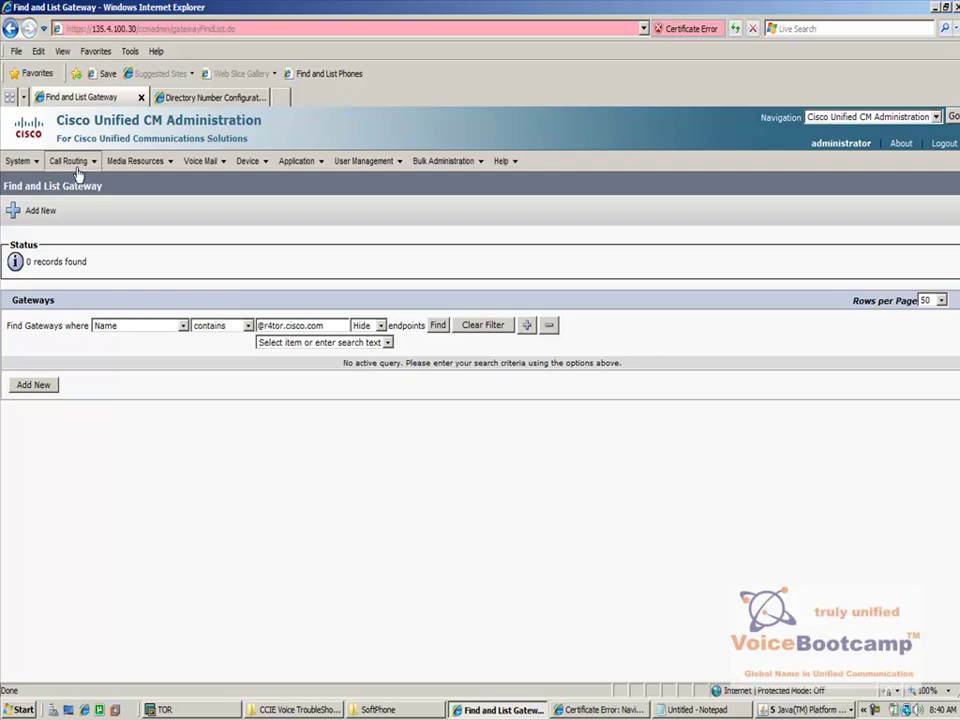
# - Check the called party number in the TOR debug, then open translation pattern 1416304.3XXX
pyautogui.click(138, 368)
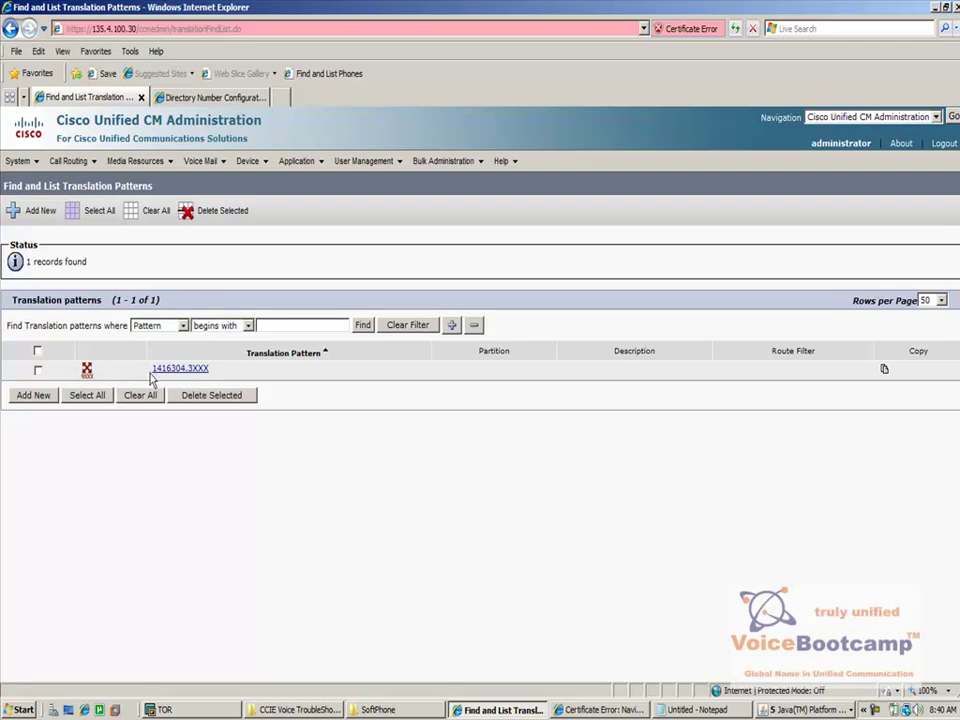
pyautogui.click(190, 369)
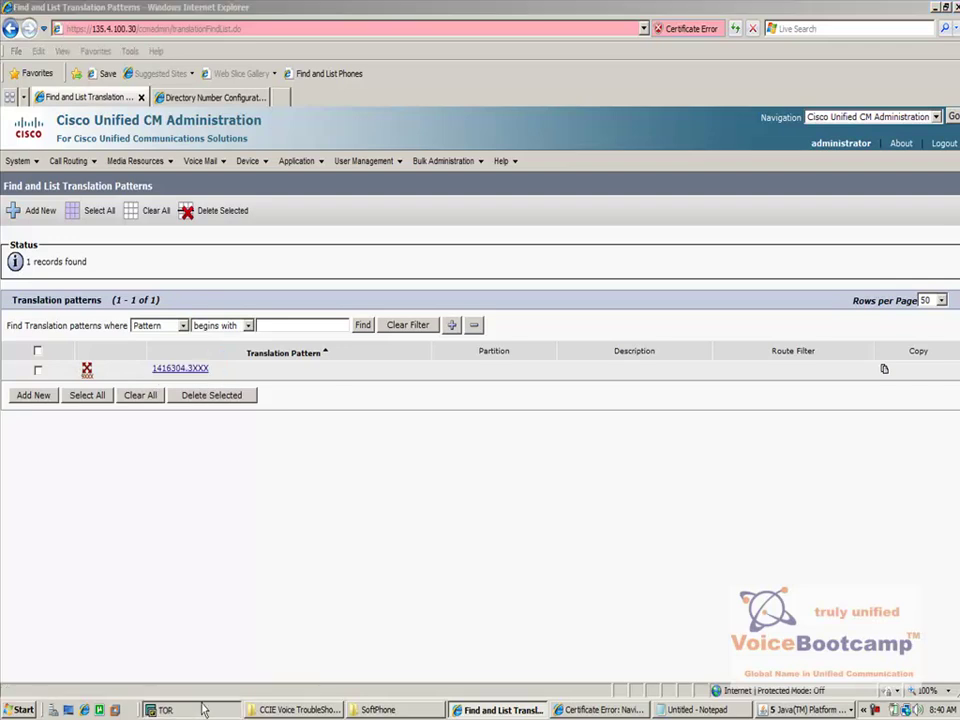
pyautogui.hotkey('alt', 'Tab')
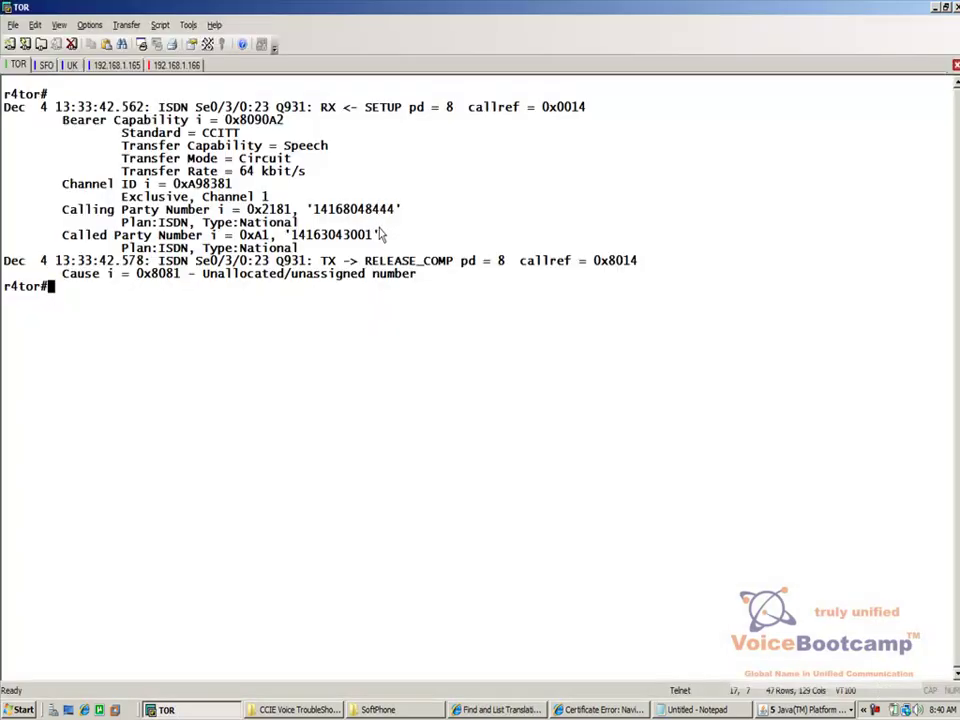
pyautogui.moveTo(381, 229)
pyautogui.mouseDown()
pyautogui.moveTo(302, 240)
pyautogui.moveTo(386, 236)
pyautogui.mouseUp()
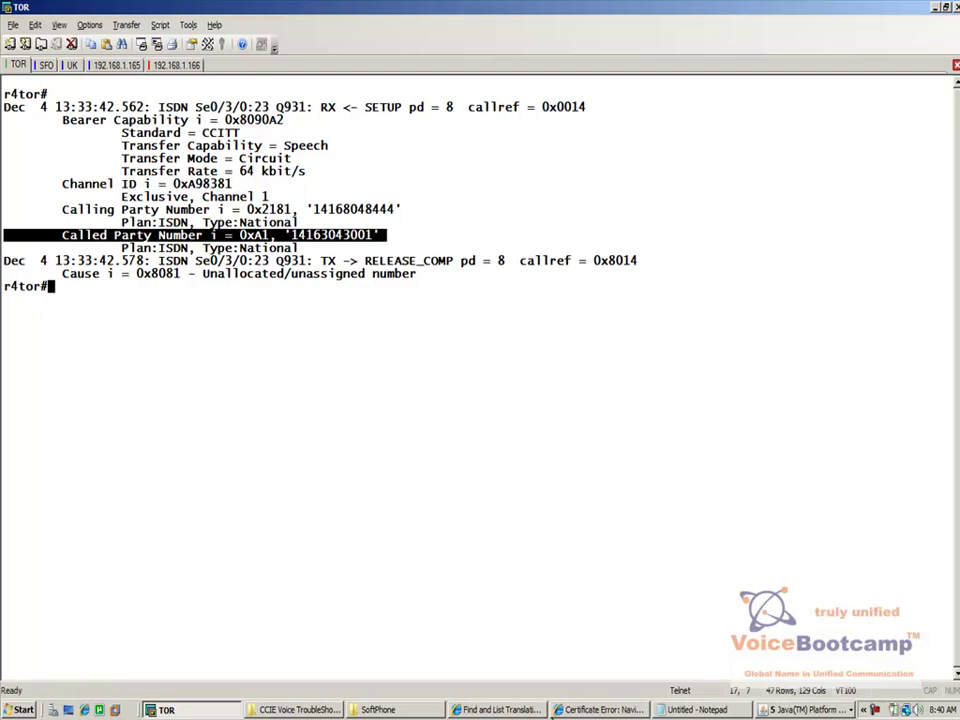
pyautogui.hotkey('alt', 'Tab')
pyautogui.click(190, 368)
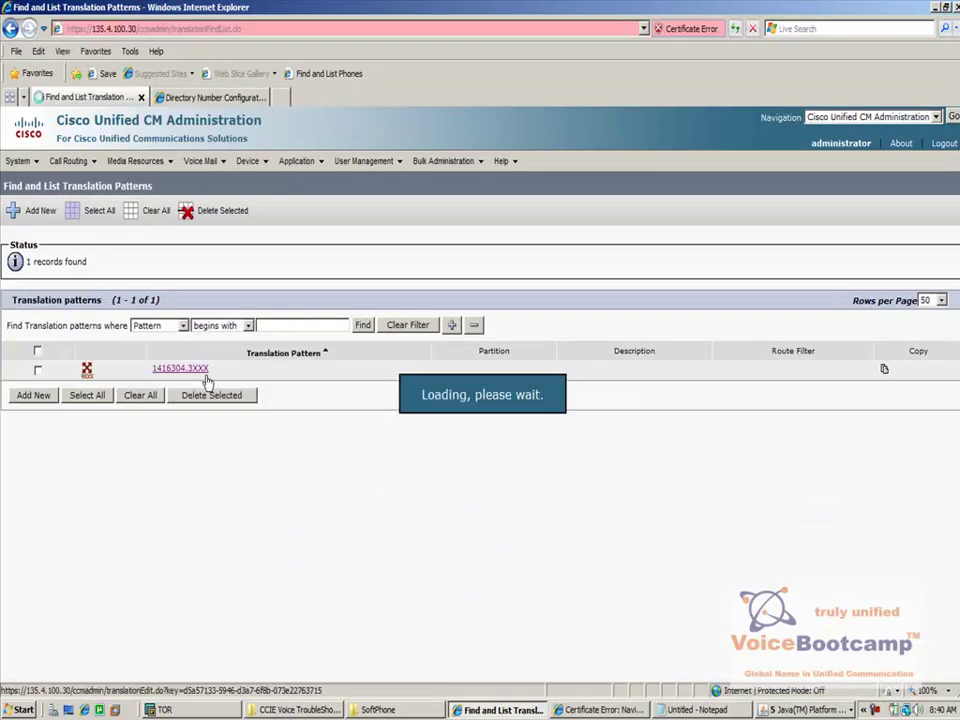
# - Review the pattern's 3XXX called party transform mask
pyautogui.scroll(-5, 480, 450)
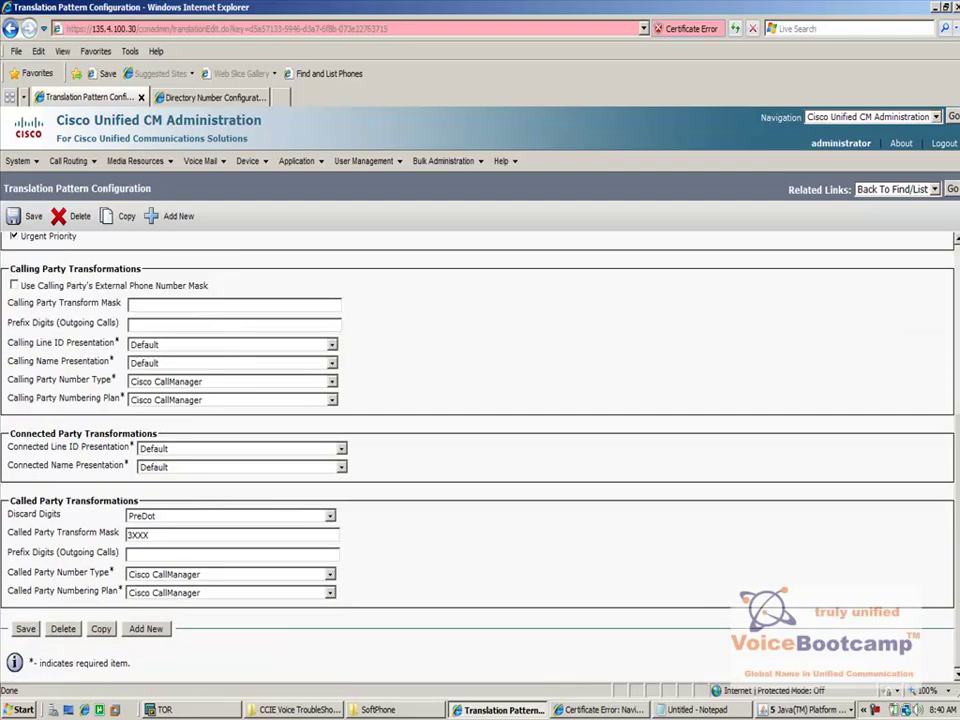
pyautogui.click(102, 538)
pyautogui.scroll(10, 957, 517)
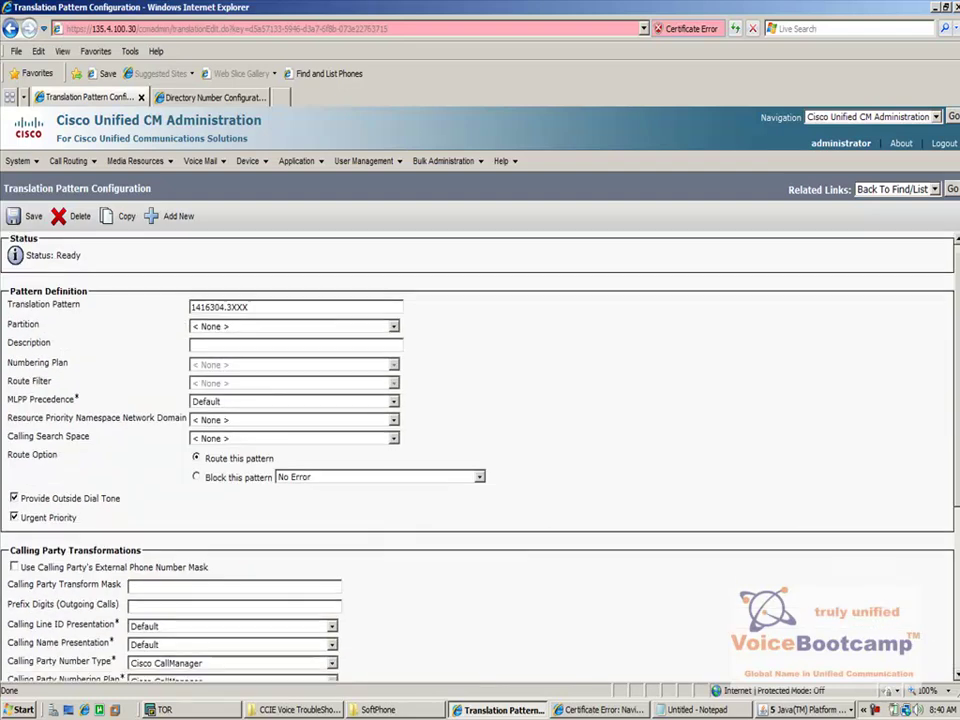
pyautogui.scroll(-10, 957, 517)
pyautogui.scroll(1, 957, 517)
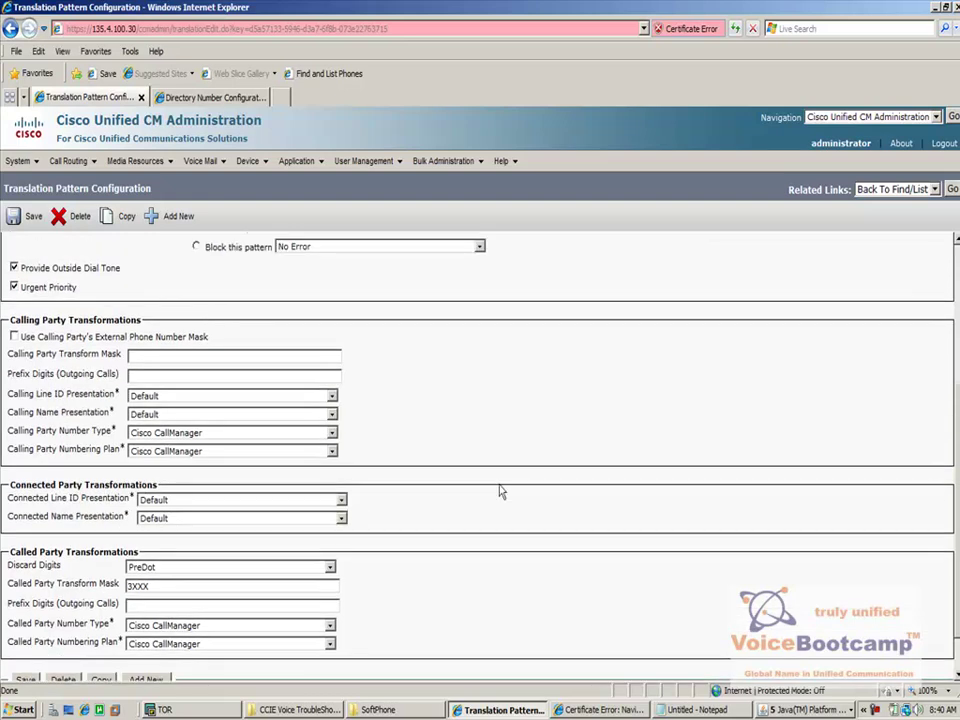
pyautogui.moveTo(149, 586); pyautogui.dragTo(129, 586)
pyautogui.scroll(5, 135, 586)
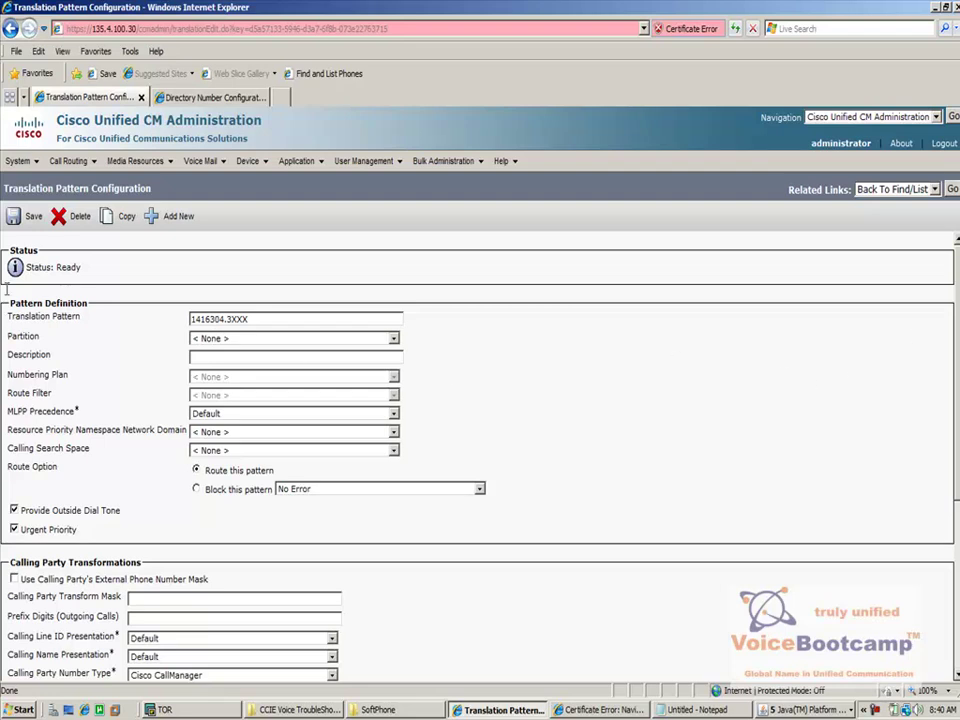
# - Set the translation pattern's calling search space to HQ_Phones
pyautogui.doubleClick(66, 449)
pyautogui.tripleClick(62, 455)
pyautogui.click(200, 451)
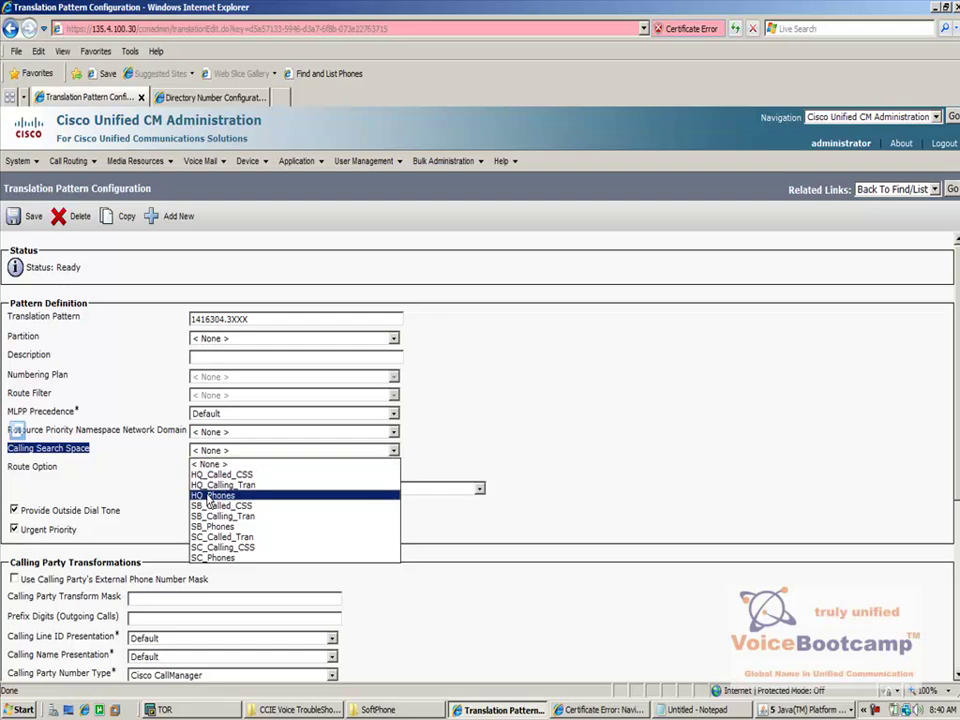
pyautogui.click(212, 496)
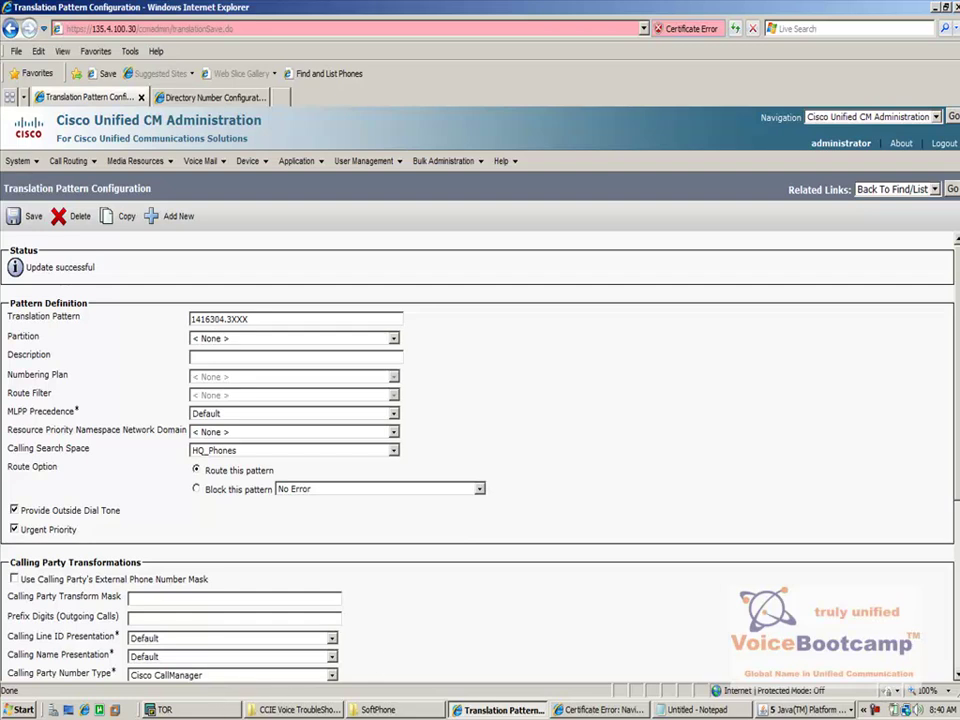
pyautogui.click(778, 712)
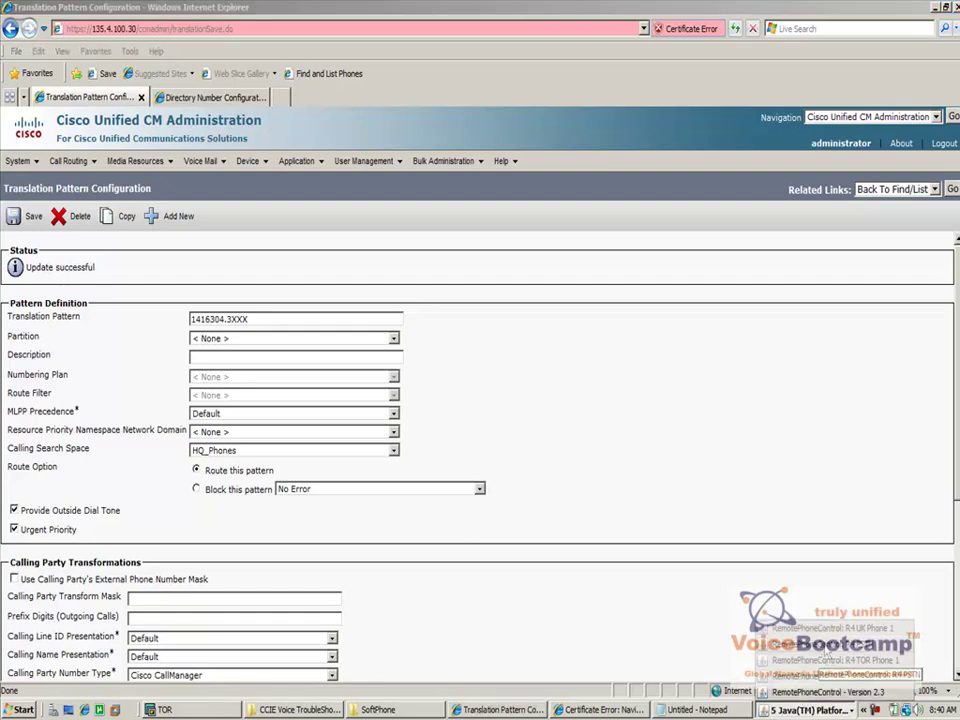
# - Place the R4 PSTN and TOR Phone 1 windows side by side, confirm TOR Phone 1 rings, then close both
pyautogui.click(826, 651)
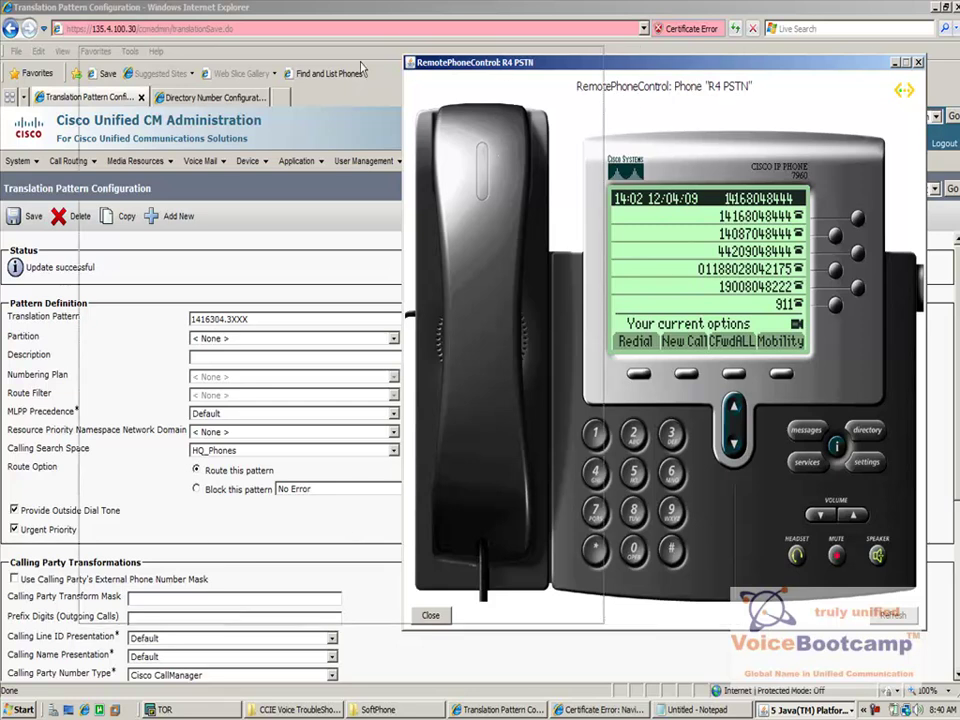
pyautogui.moveTo(688, 66); pyautogui.dragTo(245, 67)
pyautogui.click(810, 709)
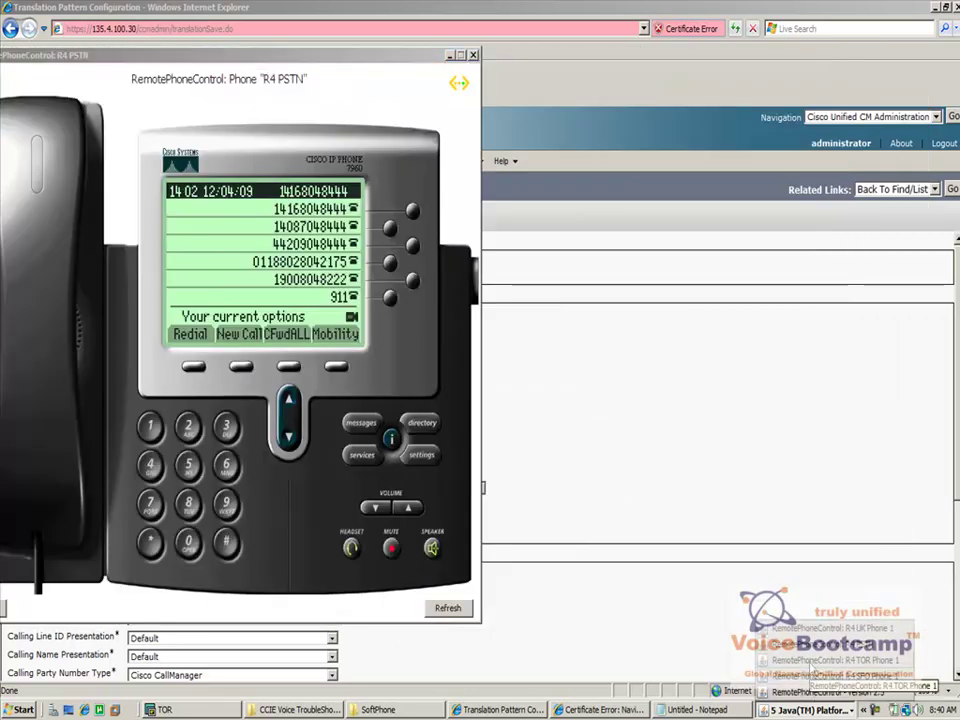
pyautogui.click(828, 660)
pyautogui.click(195, 370)
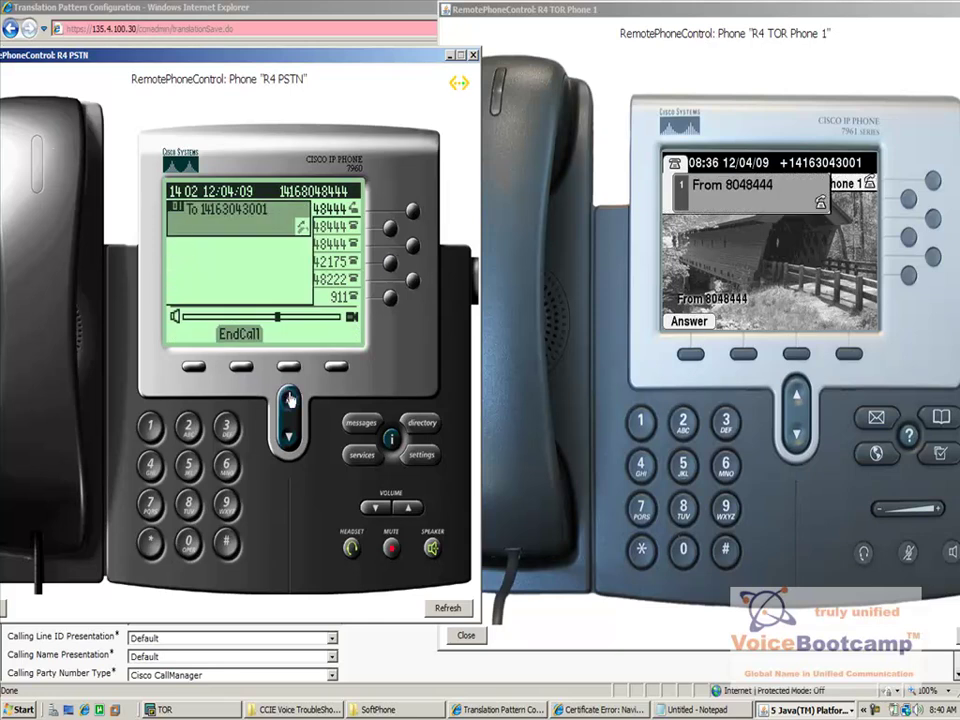
pyautogui.click(397, 681)
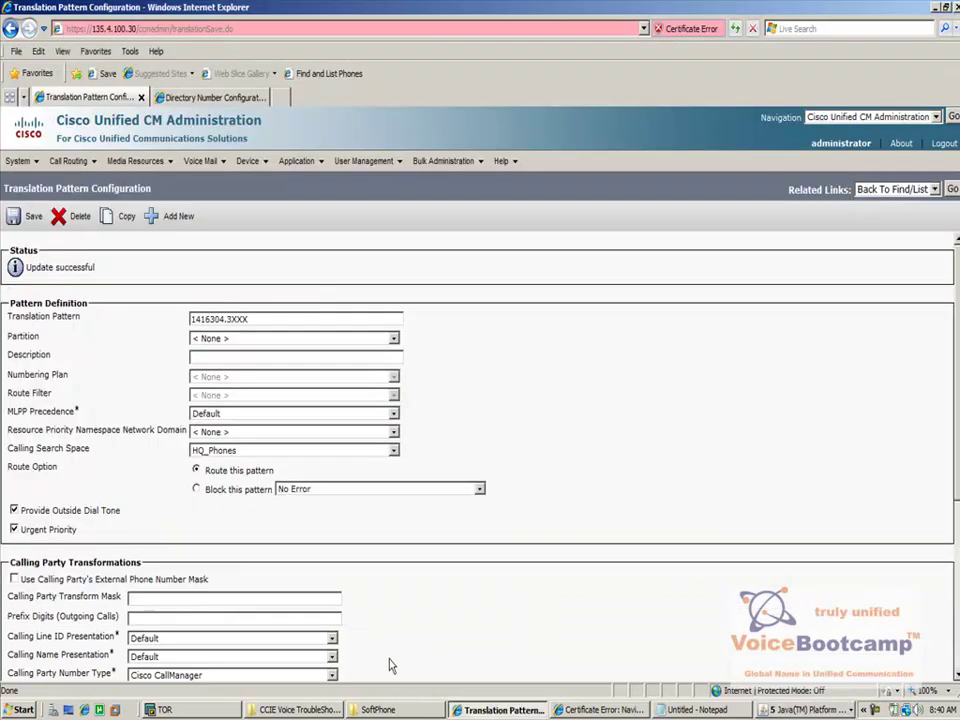